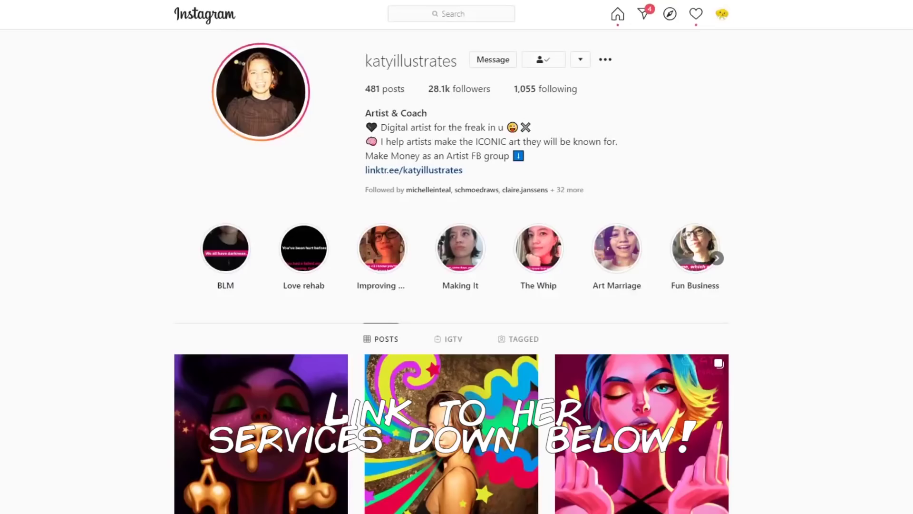
# Step: Scroll far down the illustrator's Instagram post grid
pyautogui.scroll(-9, 648, 263)
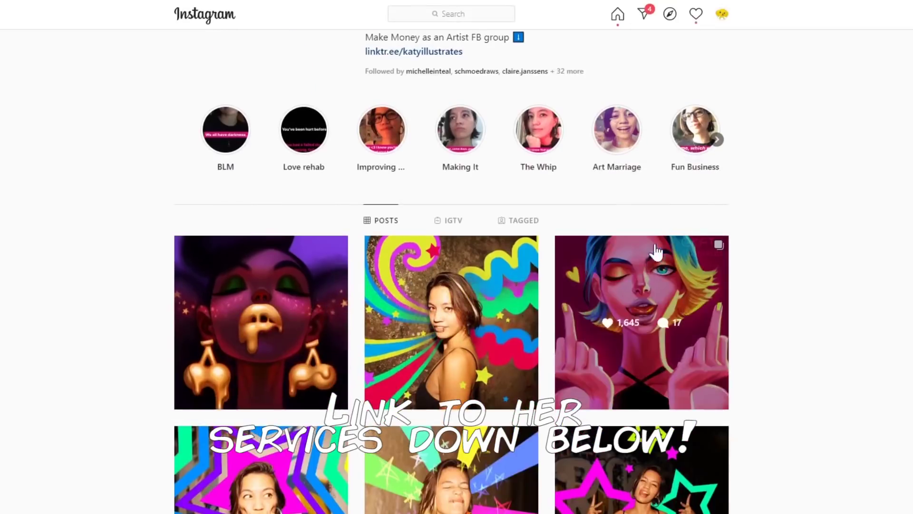
pyautogui.scroll(-20, 457, 271)
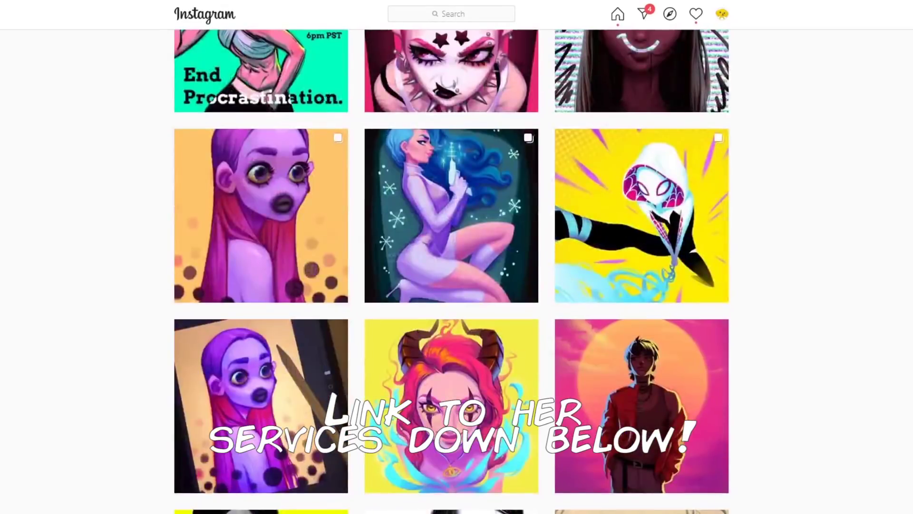
pyautogui.scroll(-20, 899, 349)
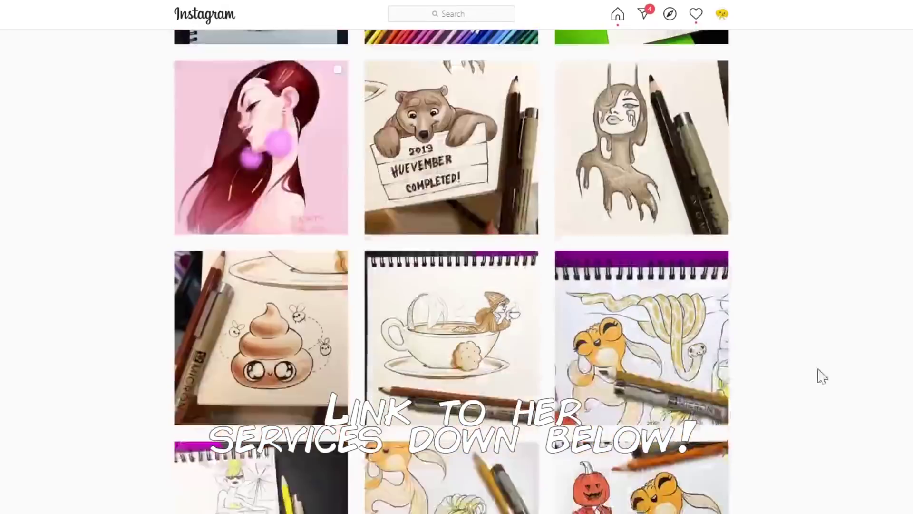
pyautogui.scroll(-20, 823, 376)
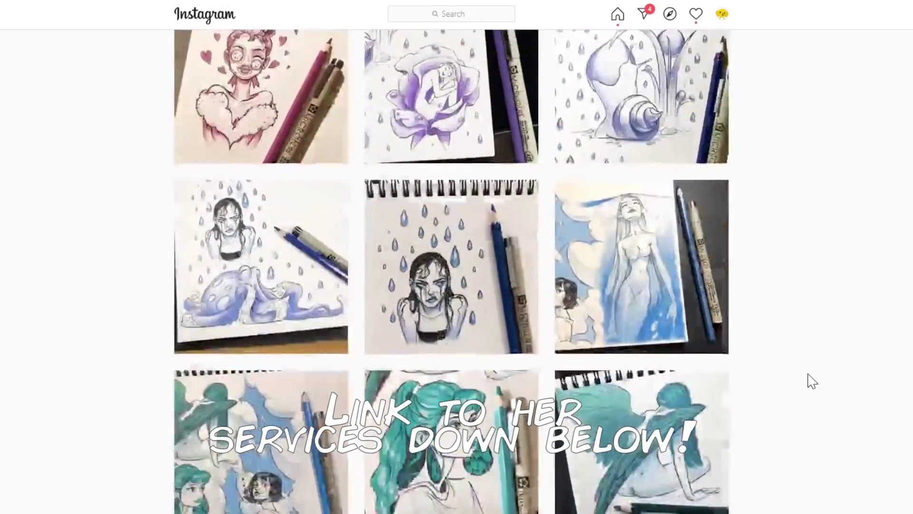
pyautogui.scroll(-14, 811, 381)
pyautogui.scroll(-18, 830, 378)
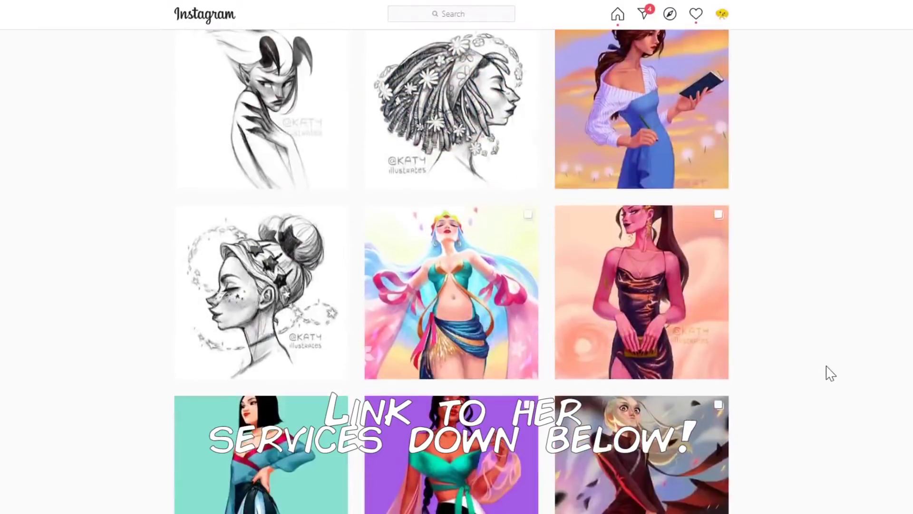
pyautogui.scroll(-6, 827, 375)
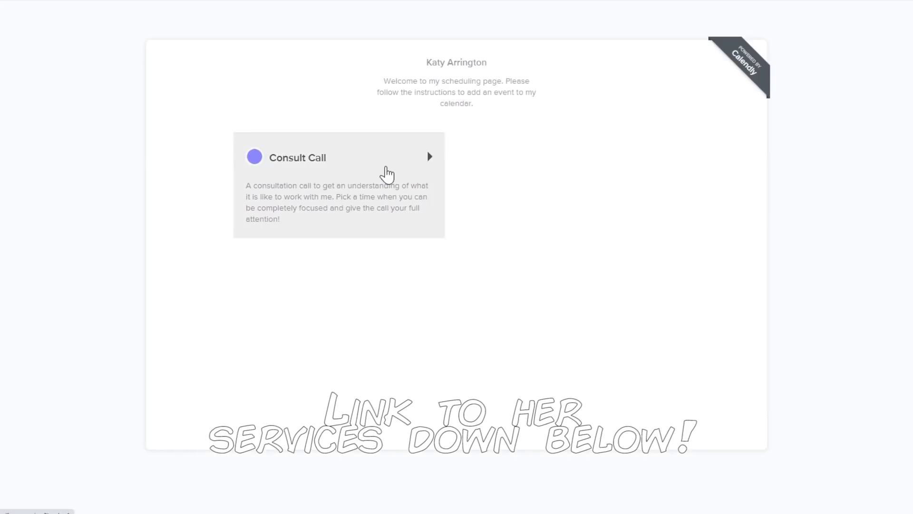
# Step: Open the Consult Call event to see its booking details and calendar
pyautogui.click(386, 174)
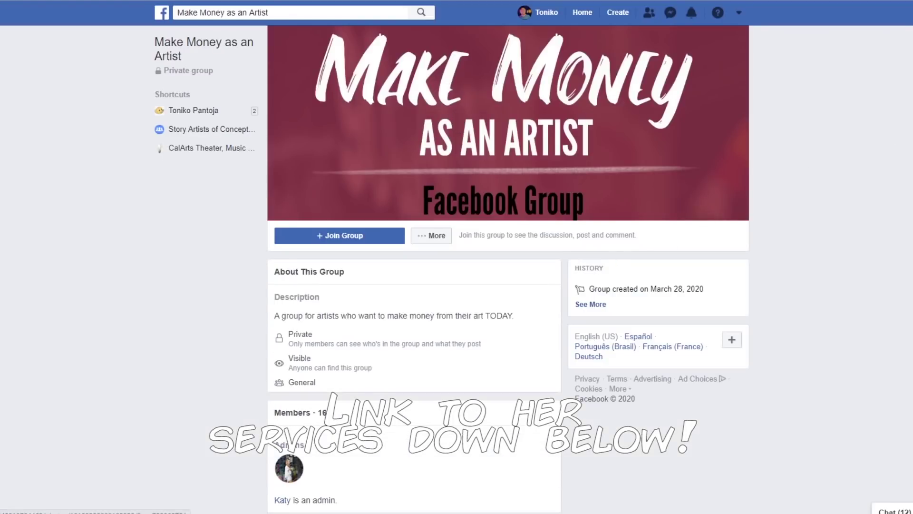
# Step: Scroll through the Make Money as an Artist group page, then down the YouTube channel to Uploads
pyautogui.scroll(-2, 854, 165)
pyautogui.scroll(-1, 508, 266)
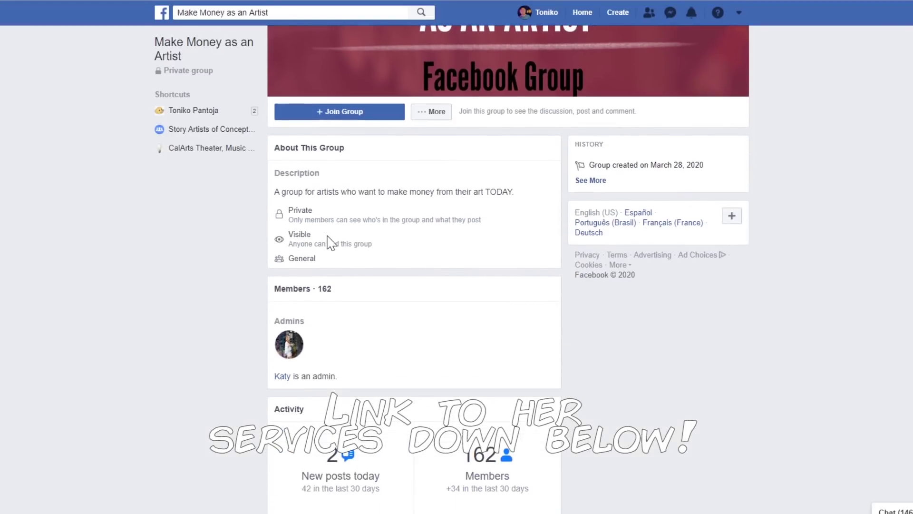
pyautogui.scroll(3, 549, 76)
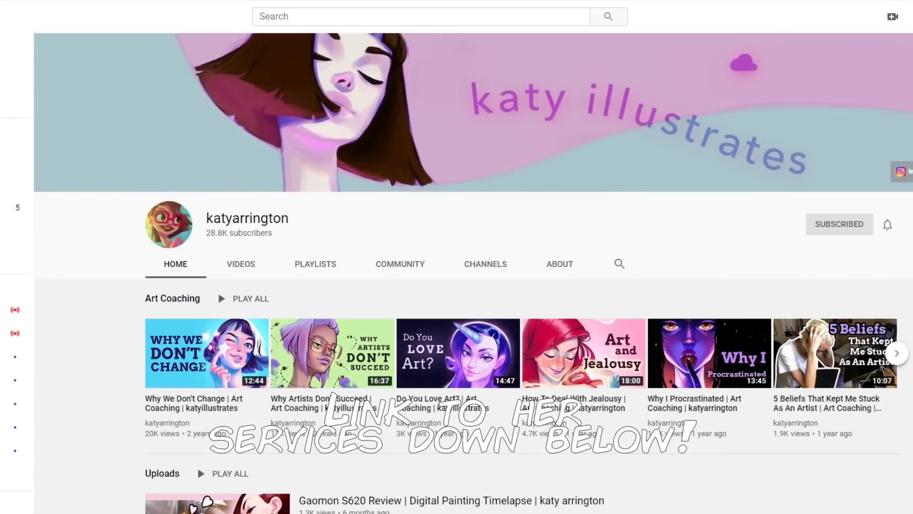
pyautogui.scroll(-7, 473, 274)
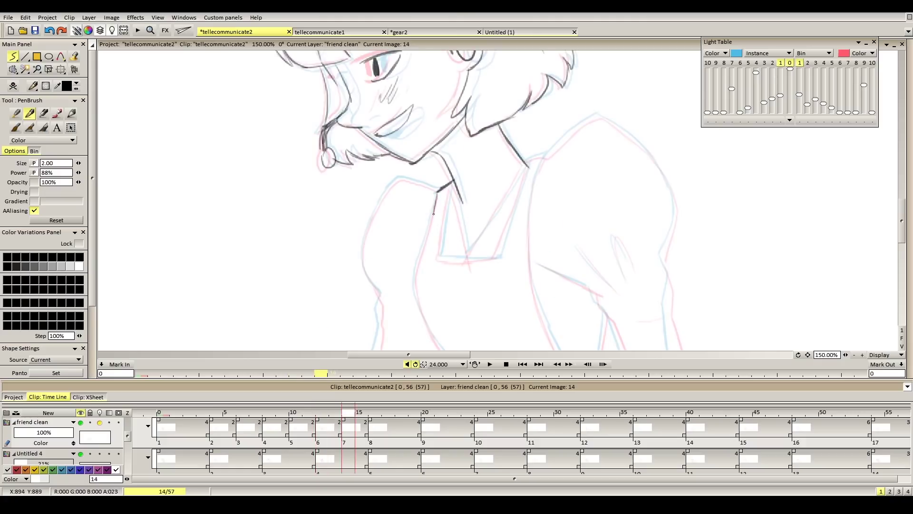
# Step: Ink the character's body contour, face outline and right shoulder over the sketch
pyautogui.moveTo(472, 256); pyautogui.dragTo(466, 327)
pyautogui.scroll(2, 472, 256)
pyautogui.scroll(3, 471, 214)
pyautogui.moveTo(437, 243); pyautogui.dragTo(486, 226)
pyautogui.moveTo(427, 275); pyautogui.dragTo(416, 303)
pyautogui.scroll(-3, 428, 285)
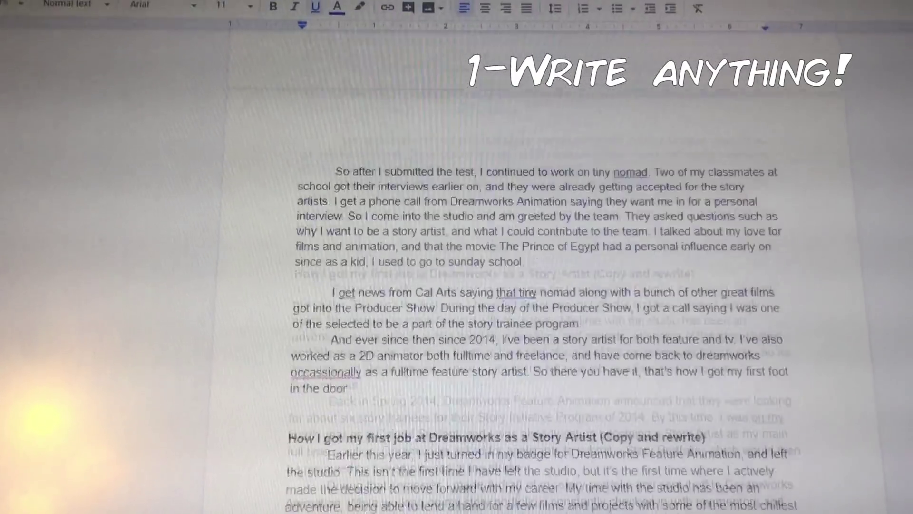
# Step: Scroll the journal down to the tips on building a following and joining communities
pyautogui.scroll(-20, 511, 285)
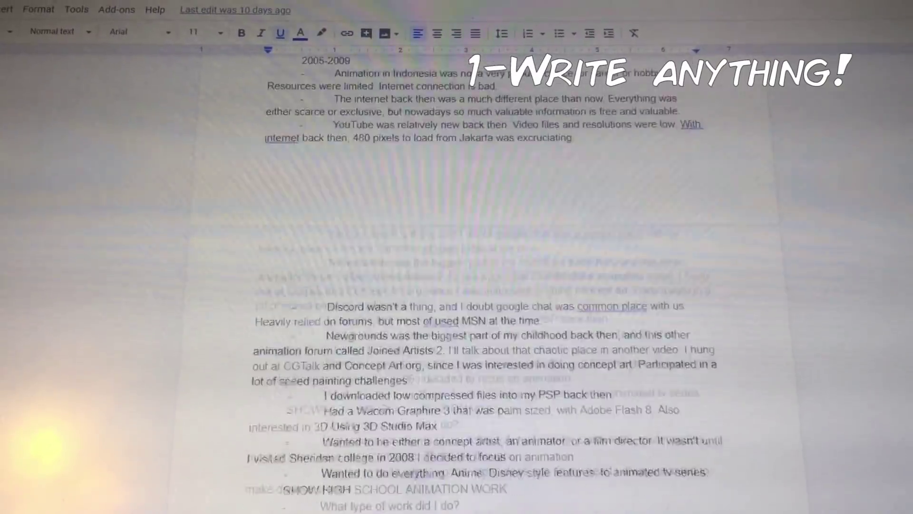
pyautogui.scroll(-20, 476, 285)
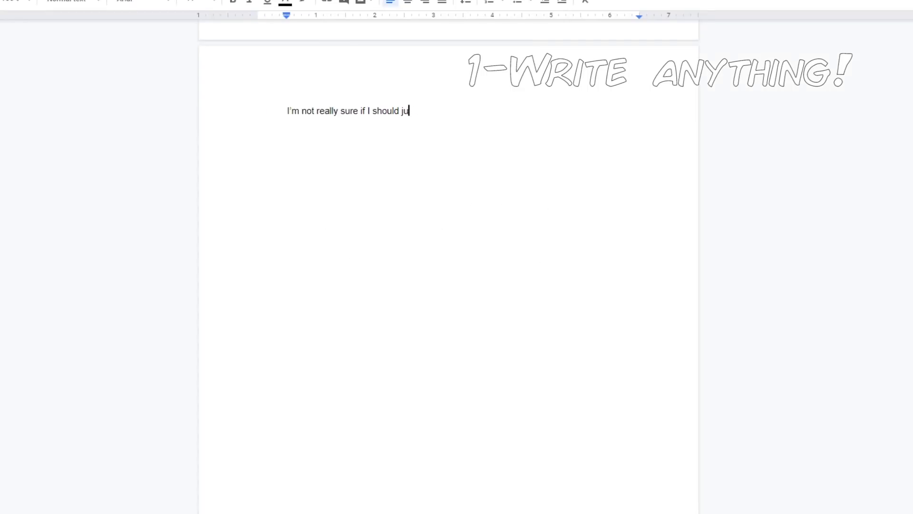
# Step: Finish the TV-pitching sentence and write about a friend's short, envy, admiration and overthinking
pyautogui.press('BackSpace')
pyautogui.write('nto pitching more feature/tv show ideas. Last time I')
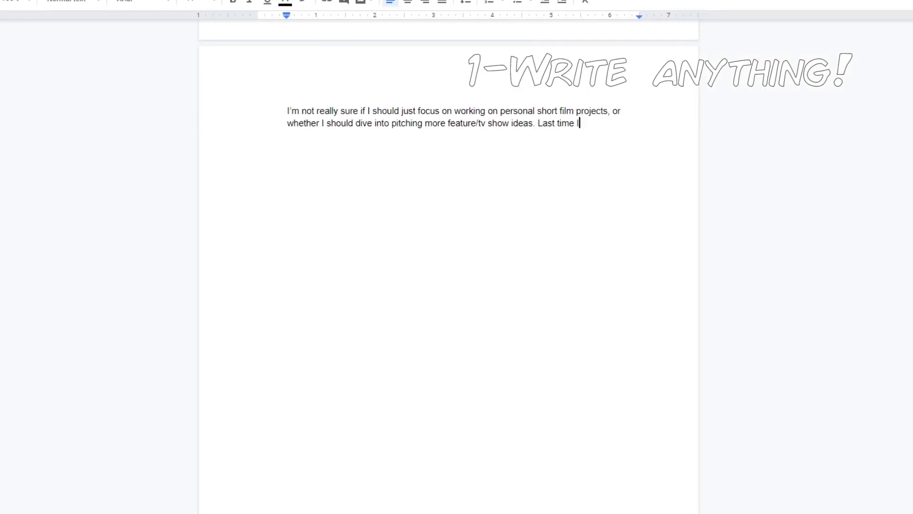
pyautogui.write(" pitched a tv show idea, it got turned down because they didn't understand the world. Last time I pitched a feature, they turned it down because there were a lot of ideas that were similar ")
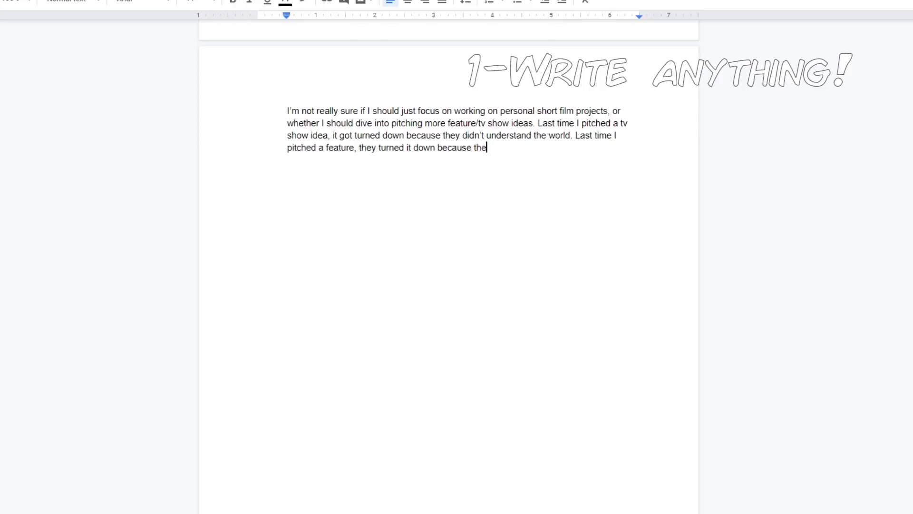
pyautogui.write('(as far as they told me) and they also said it should match more of a three act s')
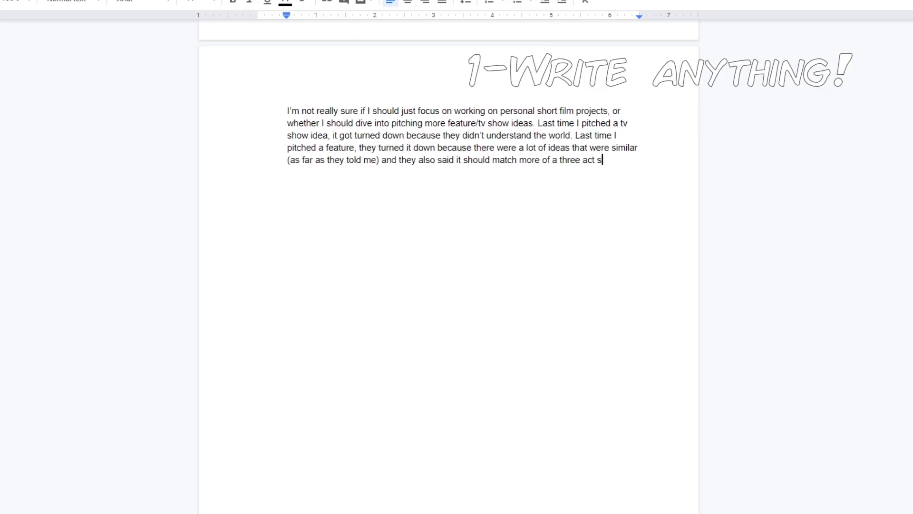
pyautogui.write('it kind of reminds m')
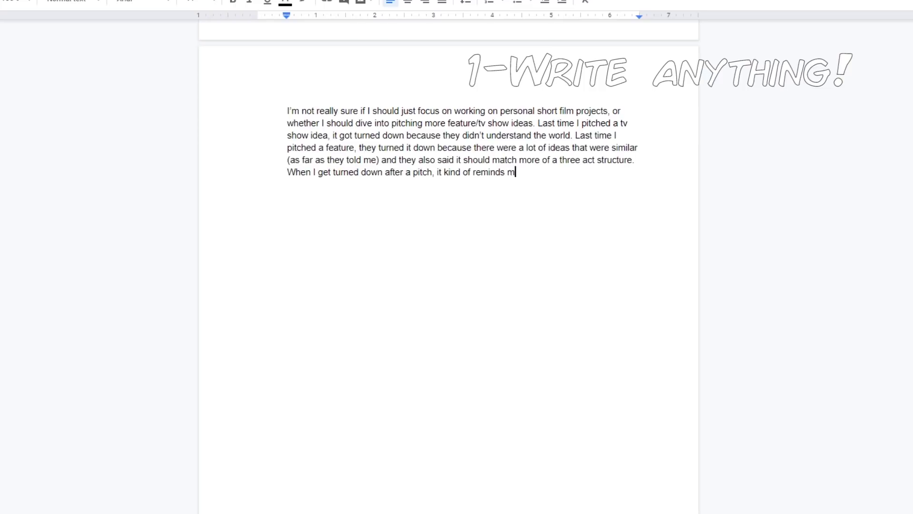
pyautogui.write("e of that feeling where I' for them to invest time in me. It")
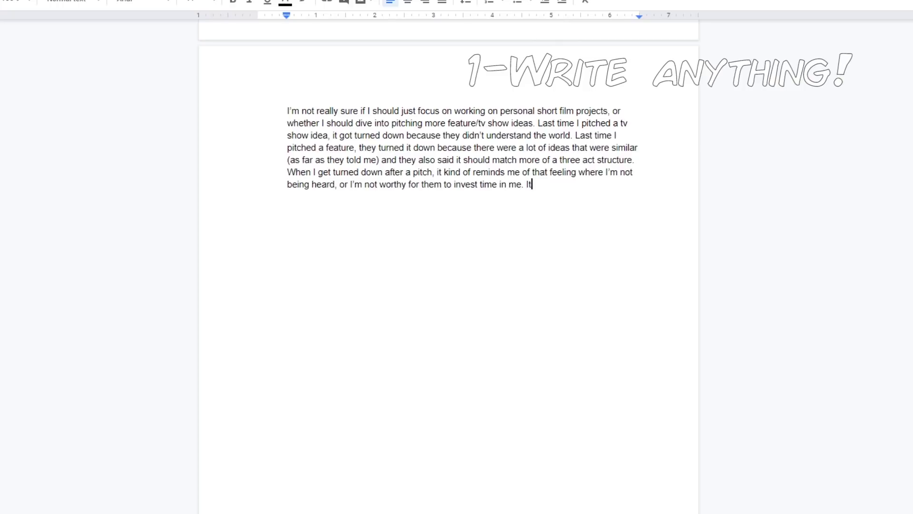
pyautogui.write(' makes me think about the times where I have ideas to friends - only to get shut down. I noticed friends who have become show runners talk')
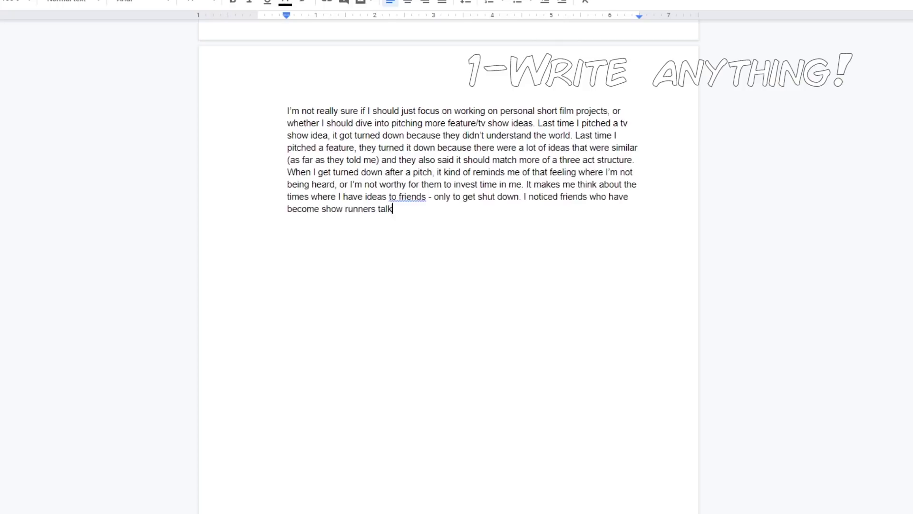
pyautogui.write(' to me less, and I wonder if they do not associate me as someone worth talking')
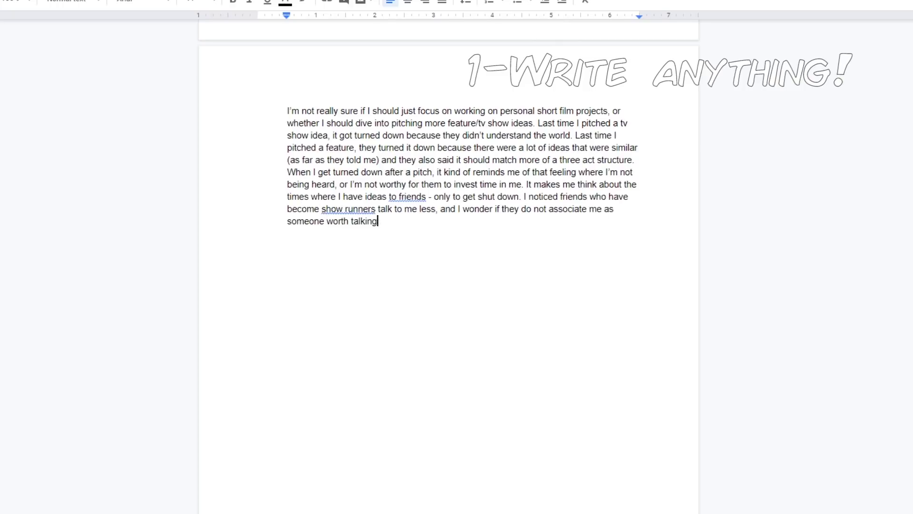
pyautogui.write('. When I think about these things, I feel sorry for myself and jealous of the ones who do get it')
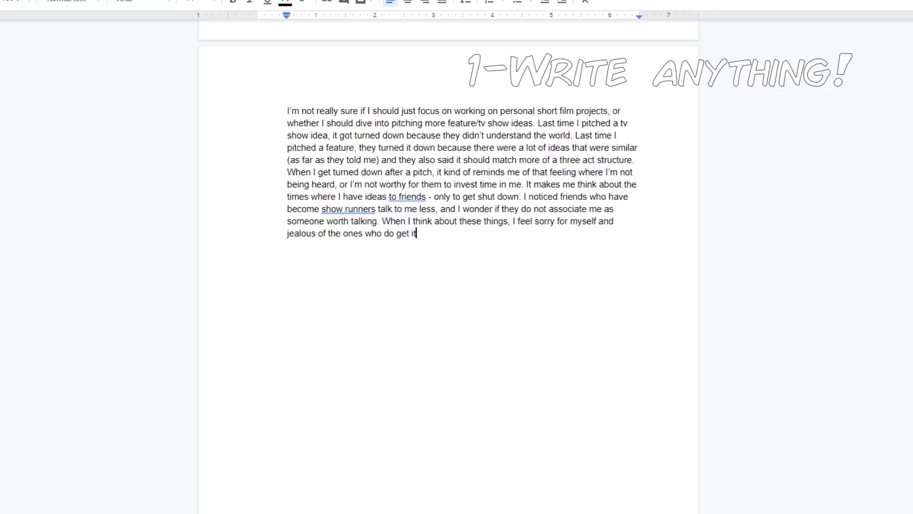
pyautogui.write(". However, I realize that I've accomplished a lot more than I think I have. I've made several short films on my own, and I've worked on personal animated projec")
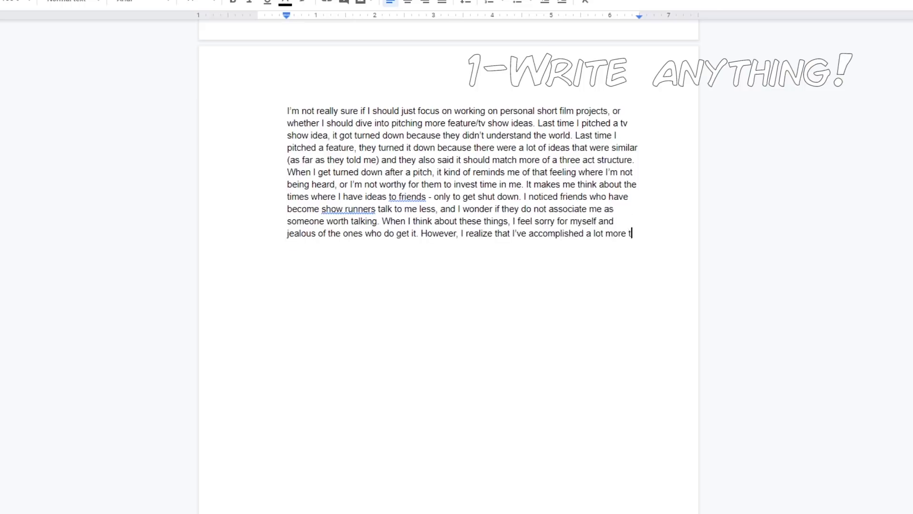
pyautogui.write("ts outside of work. I'm able to express myself, while share my id")
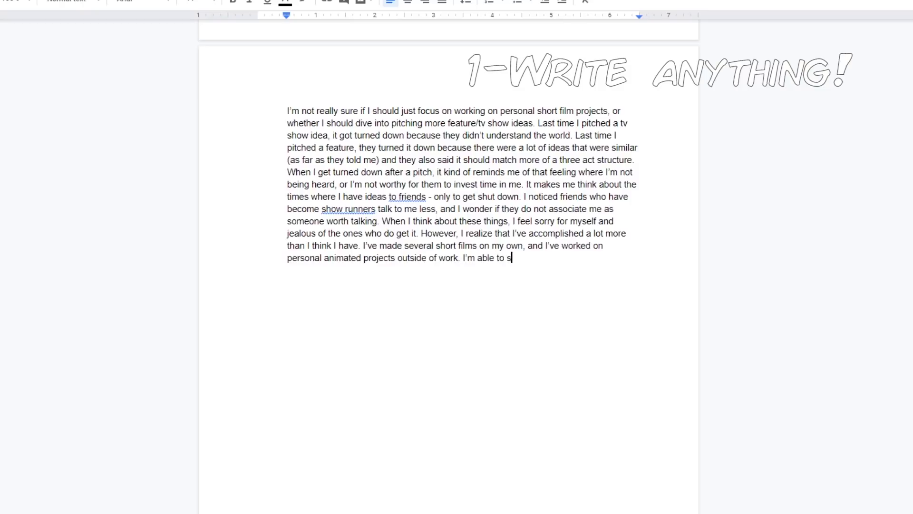
pyautogui.write('eas to friends and get them excited.')
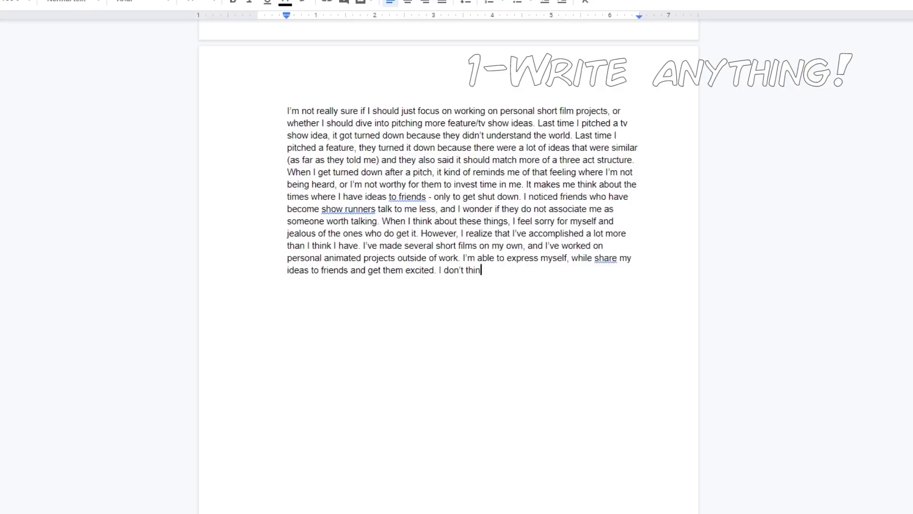
pyautogui.write(" I don't think I should depend my sole happiness on whether a")
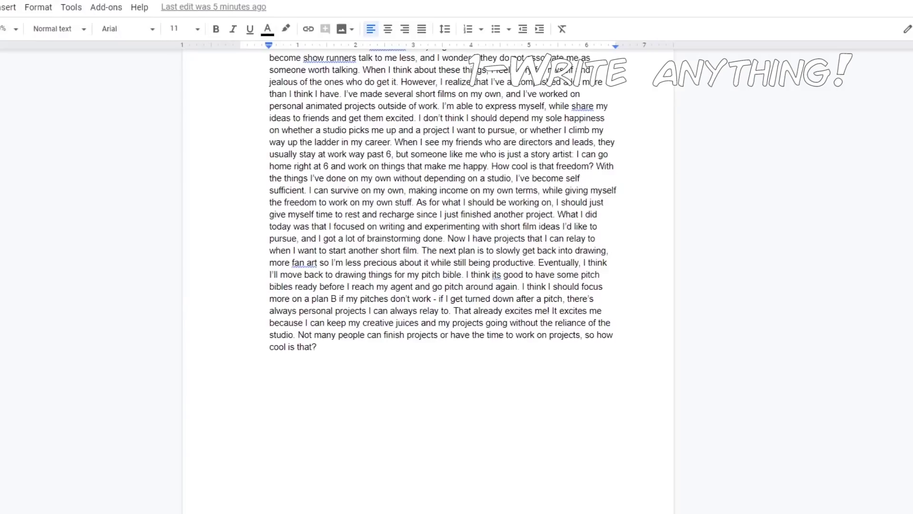
pyautogui.write('I saw a friend release a shor')
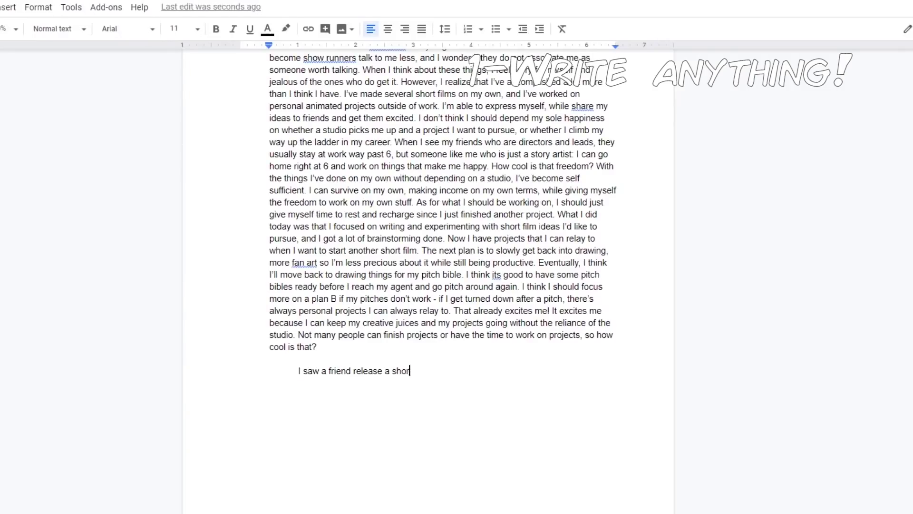
pyautogui.write('t that he made. I am so impressed that he ')
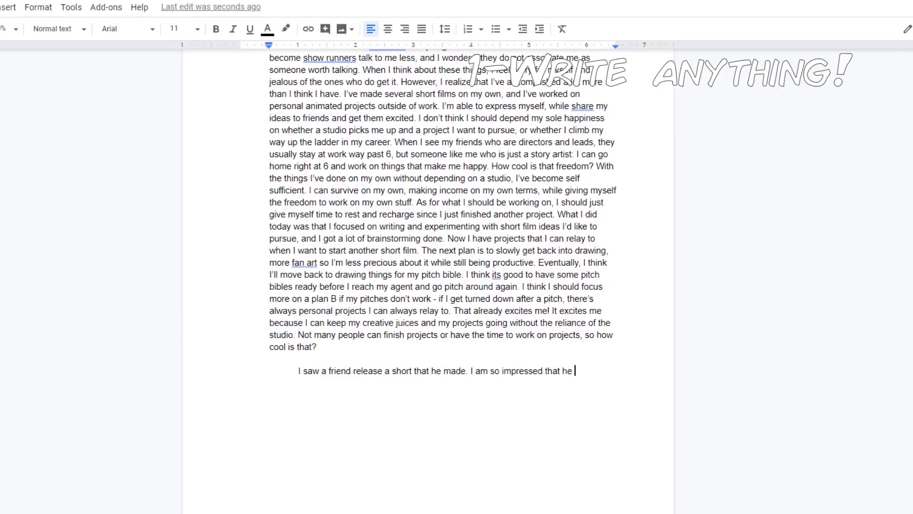
pyautogui.write("is able to make and finish productions during his own time. He's garnered so many followings and help from people. When I think about it,")
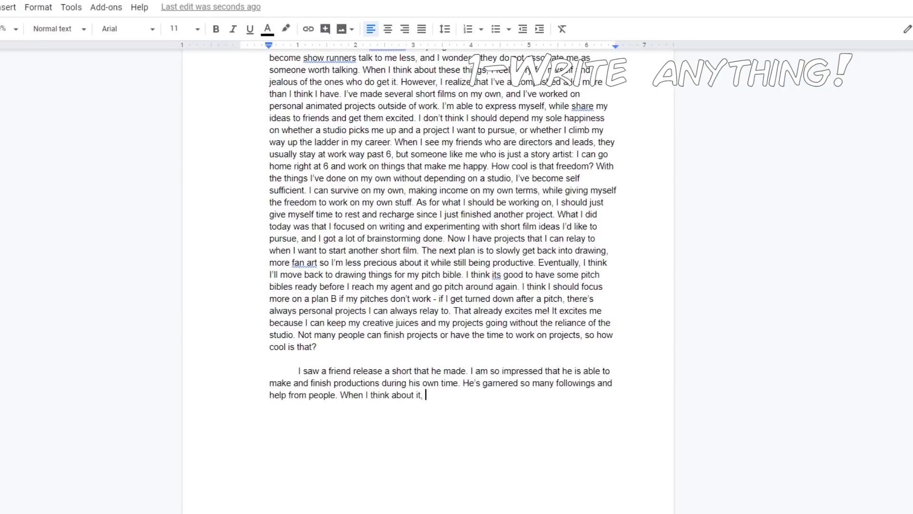
pyautogui.write('I have so many mixed emotions. When I see this friend of mine release something, I feel ')
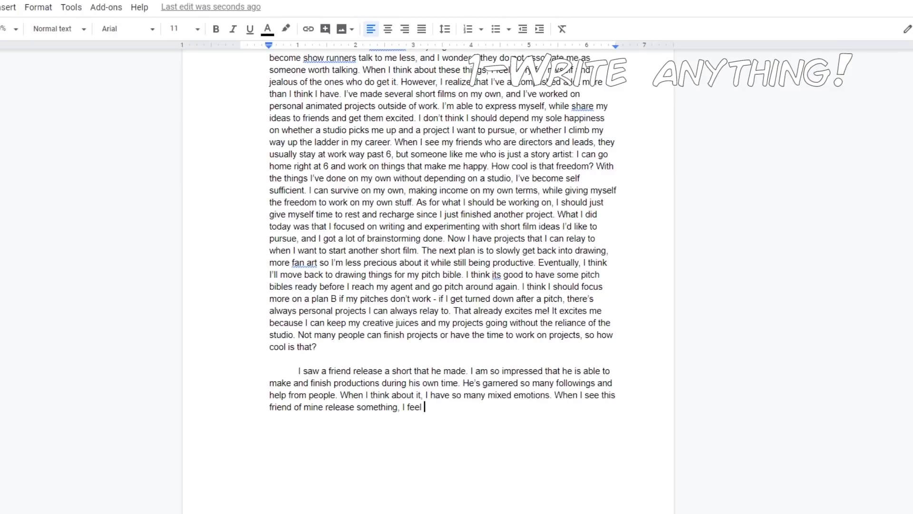
pyautogui.write('a bit envious, jealous, and')
pyautogui.press('BackSpace')
pyautogui.press('BackSpace')
pyautogui.press('BackSpace')
pyautogui.write('while feeling a sense of admiration. Part of it is because I’m not')
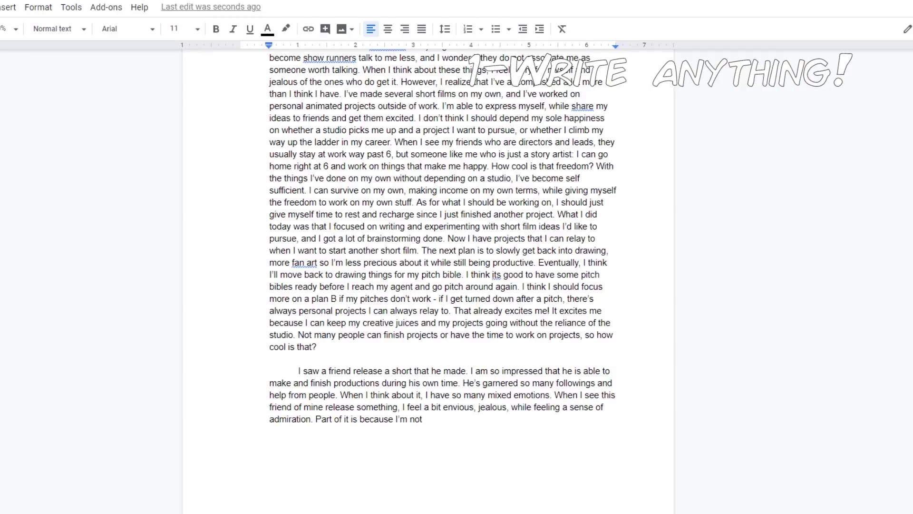
pyautogui.write("as fast, I'm not as creative, and I can't whip things out really fast. I")
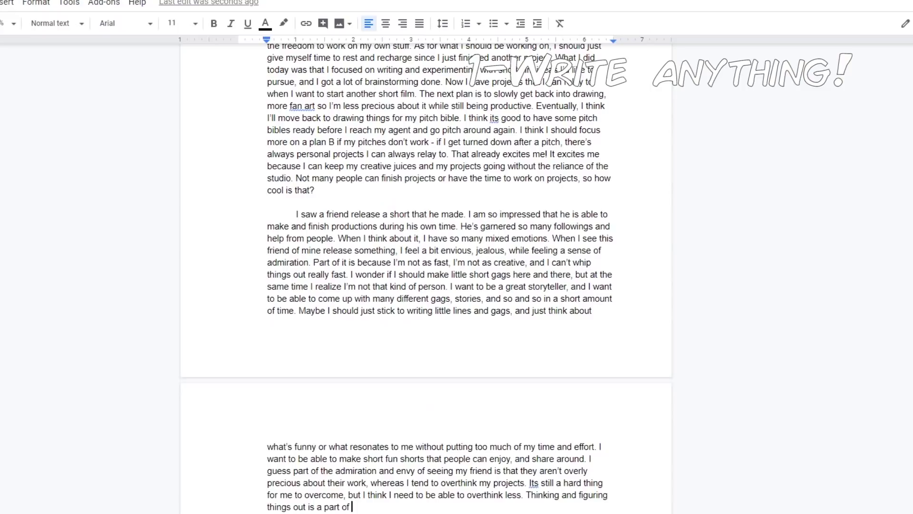
pyautogui.write('me, and I realize I have to accept that too. If I learn to just be ok')
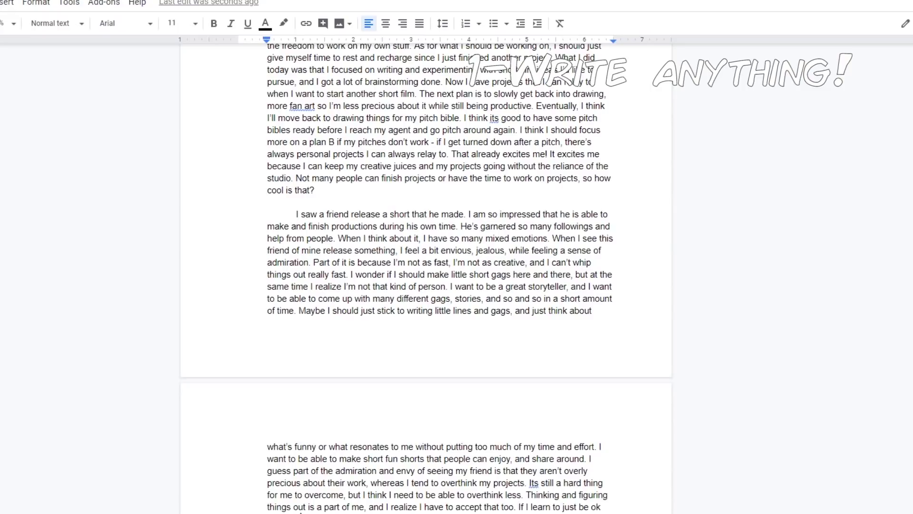
pyautogui.write(' with getting something across without thinking too hard of the end result, maybe I can produce such works. I think I should')
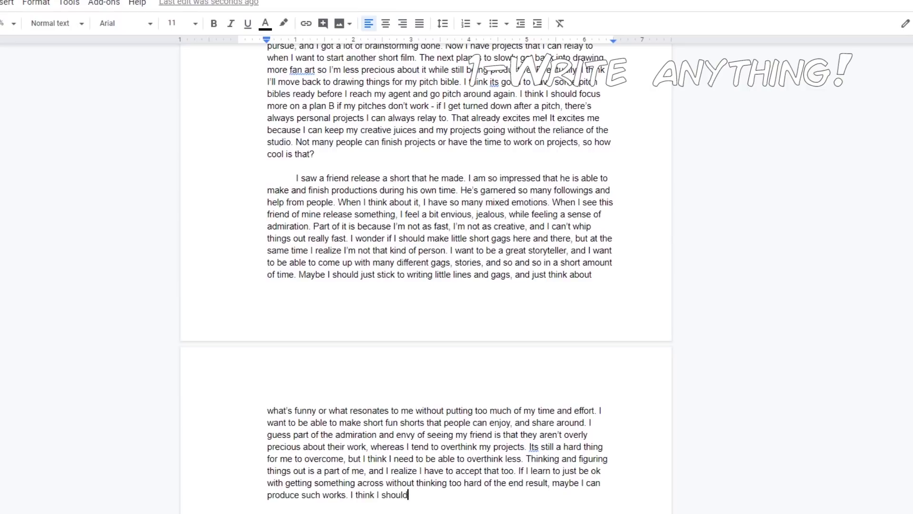
pyautogui.write(' figure out what I want to do in the long run, whether I just make short skits, short comics,')
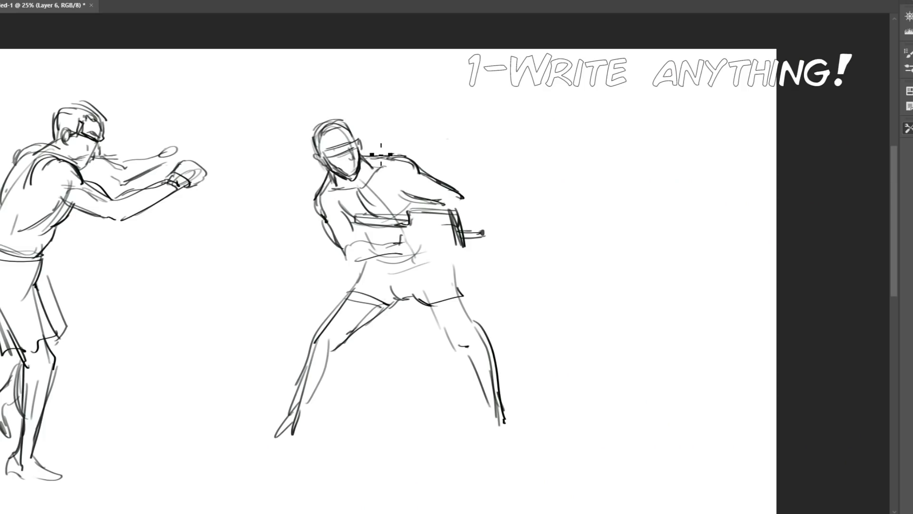
# Step: Refine the existing right-hand figure with a couple of extra strokes
pyautogui.press('h')
pyautogui.moveTo(427, 243); pyautogui.dragTo(638, 250)
pyautogui.moveTo(360, 205); pyautogui.dragTo(405, 269)
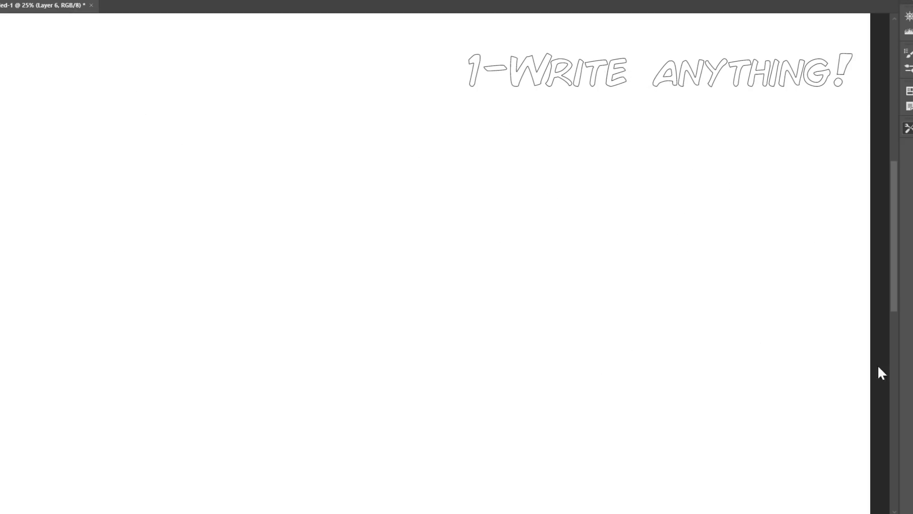
# Step: Sketch a new figure standing on one leg with the other leg raised high
pyautogui.moveTo(333, 200); pyautogui.dragTo(329, 380)
pyautogui.moveTo(311, 312)
pyautogui.mouseDown()
pyautogui.moveTo(302, 389)
pyautogui.moveTo(323, 433)
pyautogui.mouseUp()
pyautogui.moveTo(302, 169); pyautogui.dragTo(333, 142)
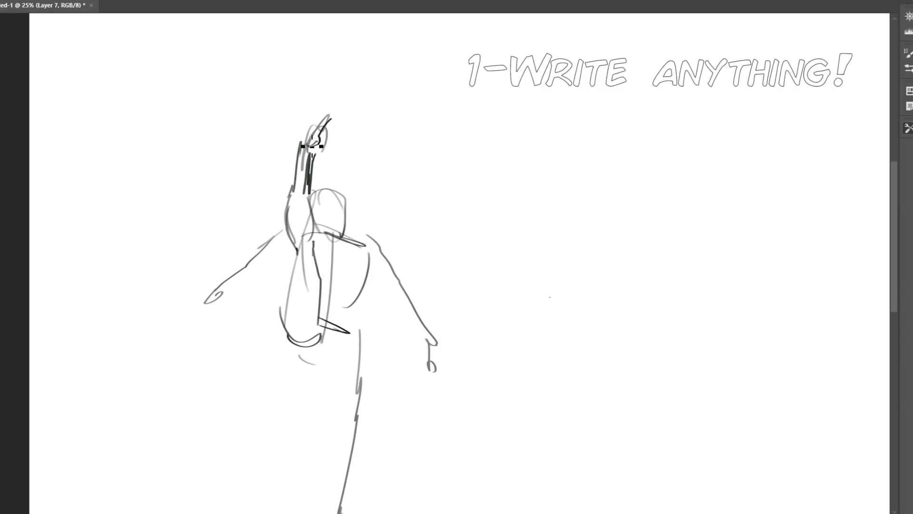
pyautogui.moveTo(403, 325); pyautogui.dragTo(398, 223)
pyautogui.moveTo(328, 328); pyautogui.dragTo(326, 412)
pyautogui.moveTo(356, 333); pyautogui.dragTo(345, 422)
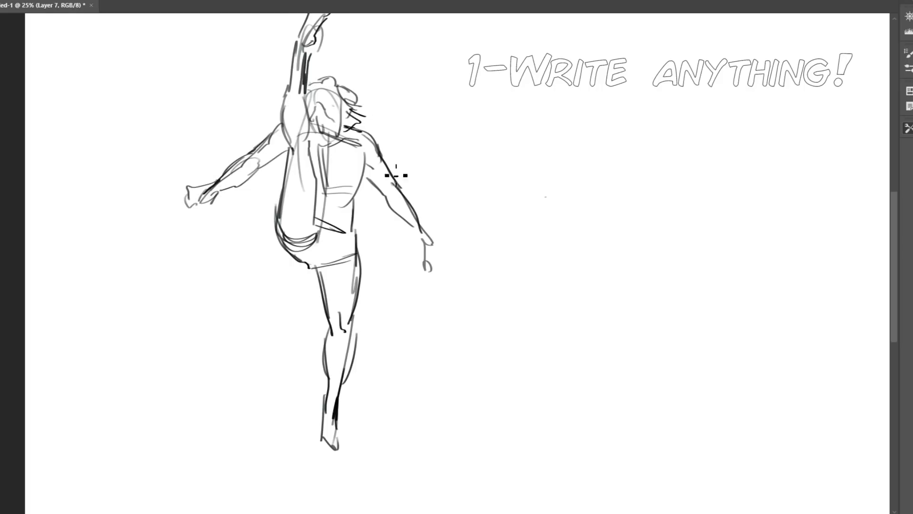
pyautogui.moveTo(285, 71); pyautogui.dragTo(302, 259)
pyautogui.moveTo(359, 252); pyautogui.dragTo(350, 361)
pyautogui.moveTo(333, 368); pyautogui.dragTo(330, 449)
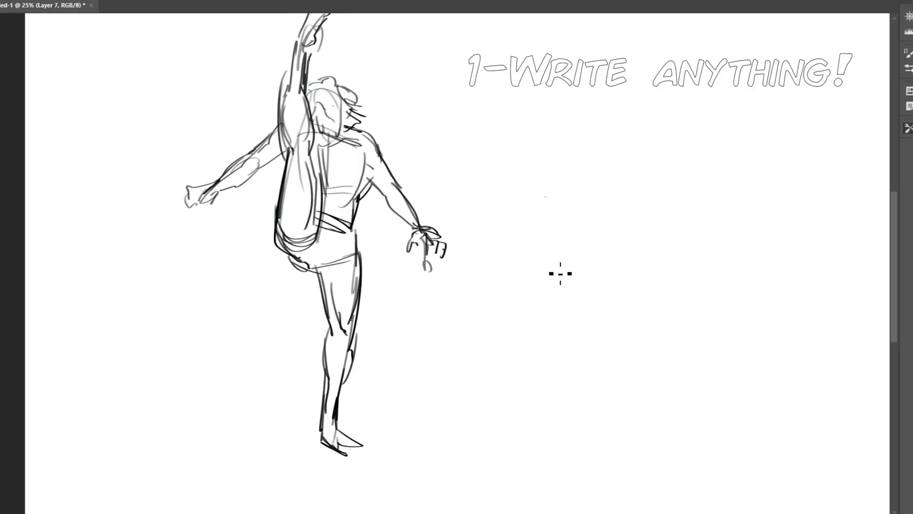
# Step: Start a kicking figure beside it with torso, standing leg and arm lines
pyautogui.moveTo(561, 274); pyautogui.dragTo(292, 338)
pyautogui.moveTo(390, 150); pyautogui.dragTo(411, 197)
pyautogui.moveTo(408, 159); pyautogui.dragTo(325, 296)
pyautogui.moveTo(342, 291); pyautogui.dragTo(316, 485)
pyautogui.moveTo(187, 251); pyautogui.dragTo(296, 277)
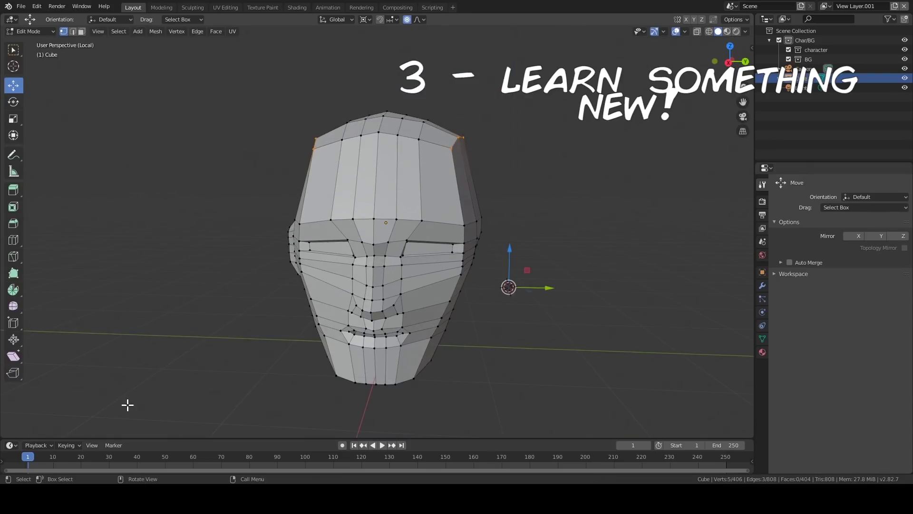
# Step: Reshape the head mesh's top-right vertices with soft falloff and orbit the right view
pyautogui.moveTo(419, 96); pyautogui.dragTo(632, 207)
pyautogui.moveTo(509, 257)
pyautogui.mouseDown()
pyautogui.moveTo(535, 227)
pyautogui.moveTo(507, 245)
pyautogui.mouseUp()
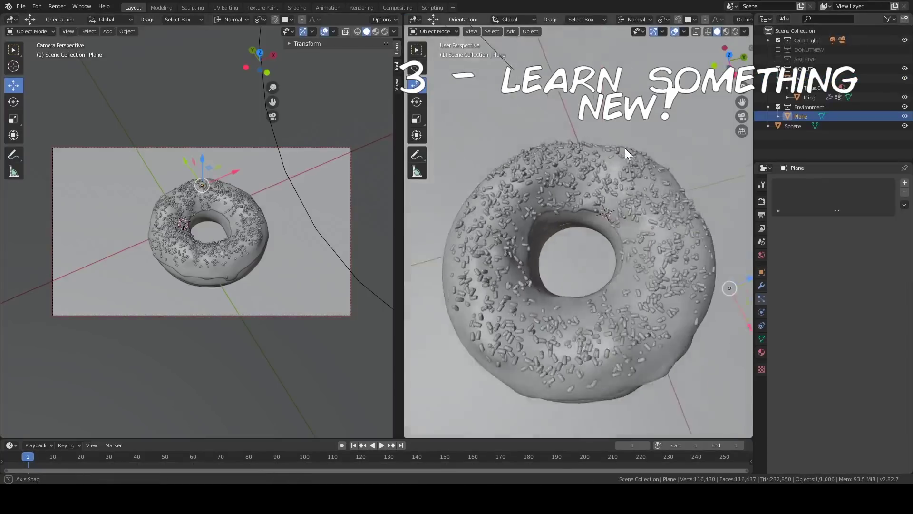
pyautogui.moveTo(625, 147); pyautogui.dragTo(687, 173)
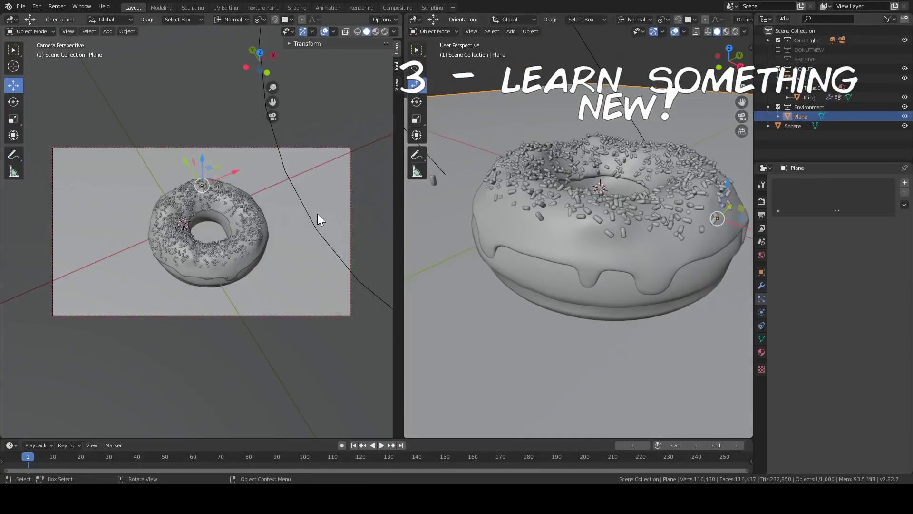
# Step: Show the camera view in Material Preview, then Rendered, orbiting the donut from low and high angles
pyautogui.click(376, 31)
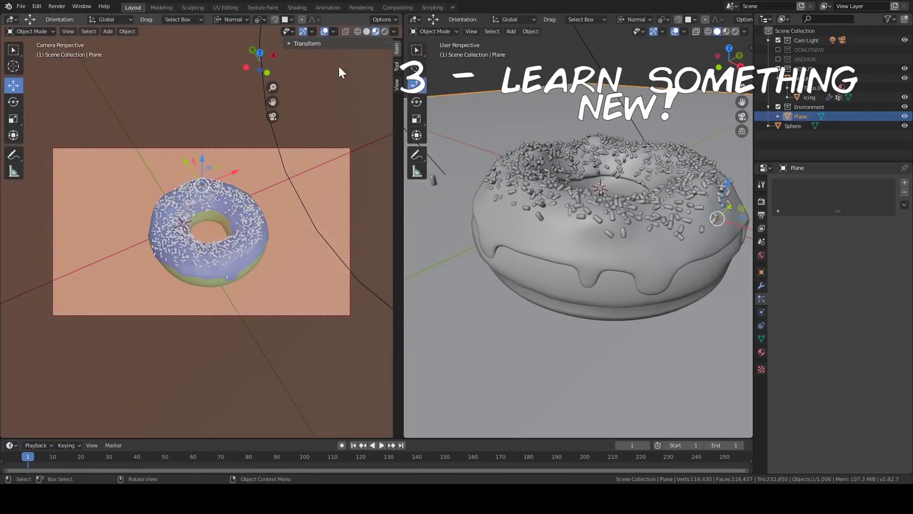
pyautogui.moveTo(269, 227)
pyautogui.mouseDown()
pyautogui.moveTo(201, 238)
pyautogui.moveTo(278, 216)
pyautogui.moveTo(75, 245)
pyautogui.moveTo(316, 245)
pyautogui.moveTo(333, 219)
pyautogui.mouseUp()
pyautogui.click(386, 33)
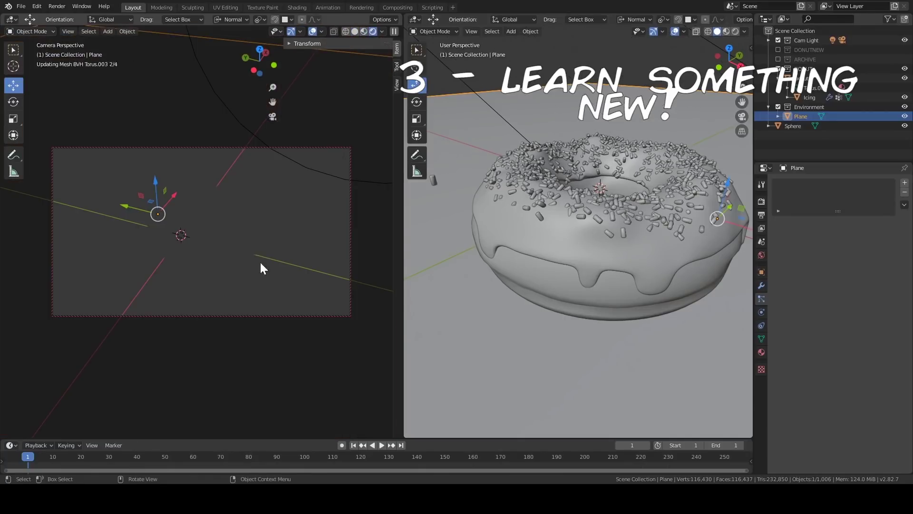
pyautogui.moveTo(267, 253); pyautogui.dragTo(216, 234)
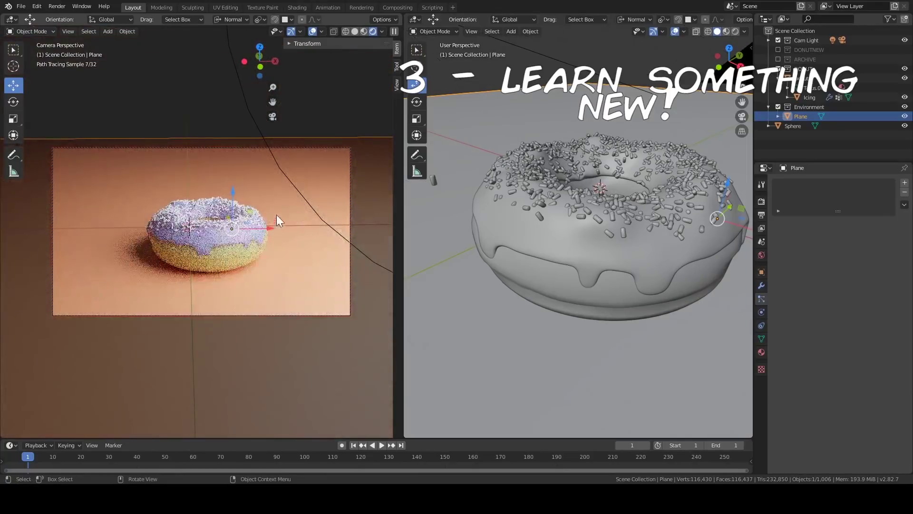
pyautogui.moveTo(351, 177); pyautogui.dragTo(299, 240)
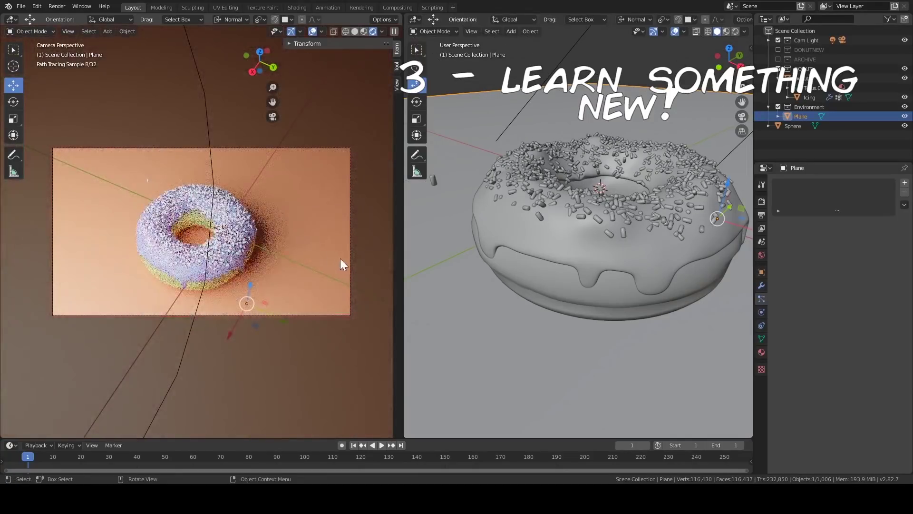
pyautogui.moveTo(342, 265); pyautogui.dragTo(225, 246)
pyautogui.moveTo(318, 160)
pyautogui.mouseDown()
pyautogui.moveTo(386, 220)
pyautogui.moveTo(292, 233)
pyautogui.mouseUp()
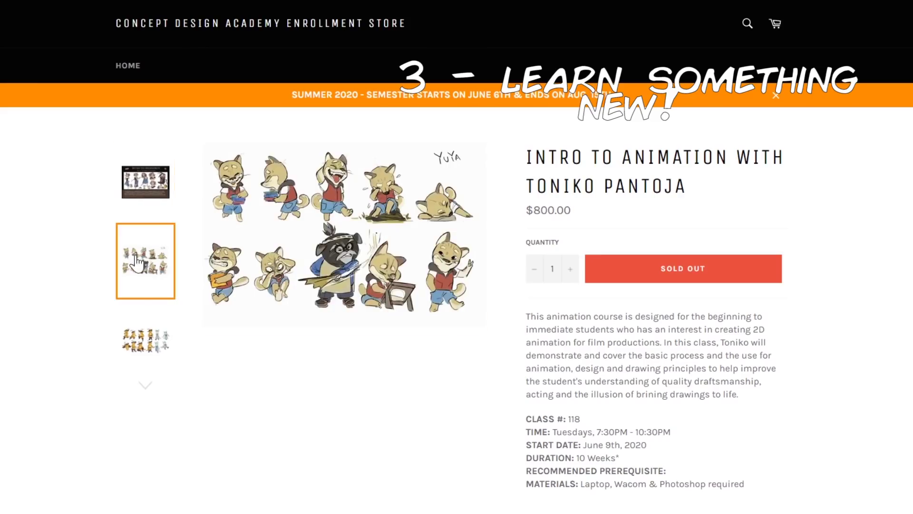
# Step: View the cat sketches and course poster, enlarge the poster, then scroll to the class details
pyautogui.click(147, 341)
pyautogui.click(149, 211)
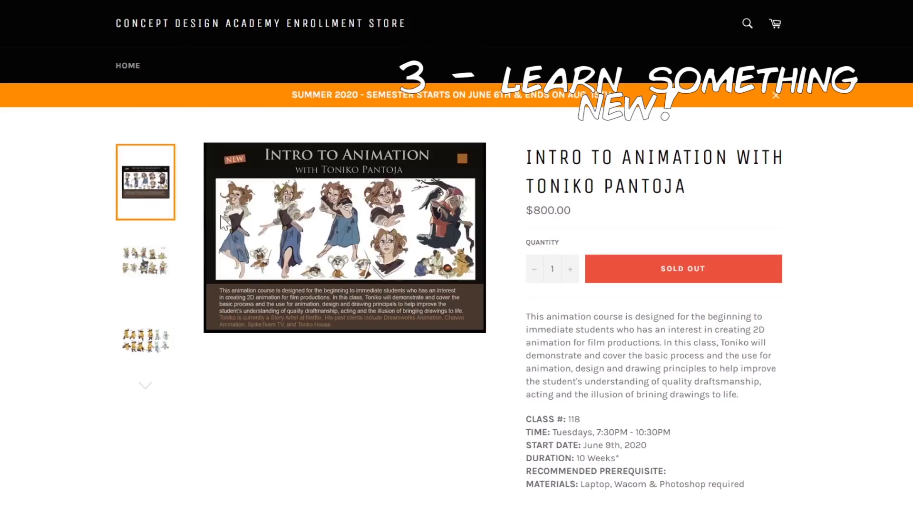
pyautogui.click(344, 214)
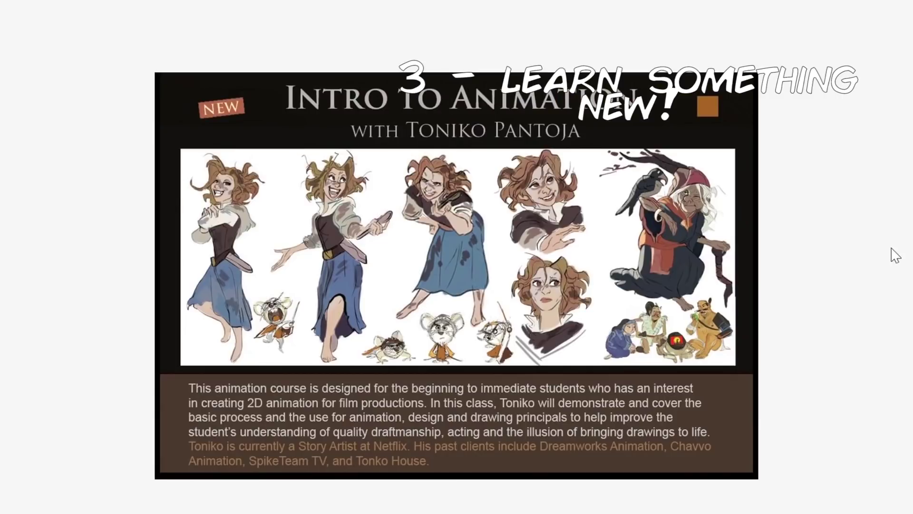
pyautogui.press('Escape')
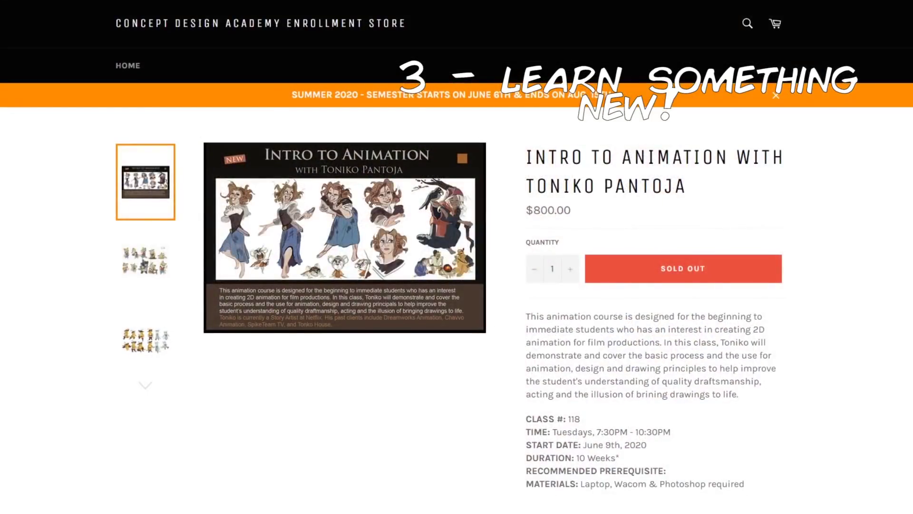
pyautogui.scroll(-9, 880, 238)
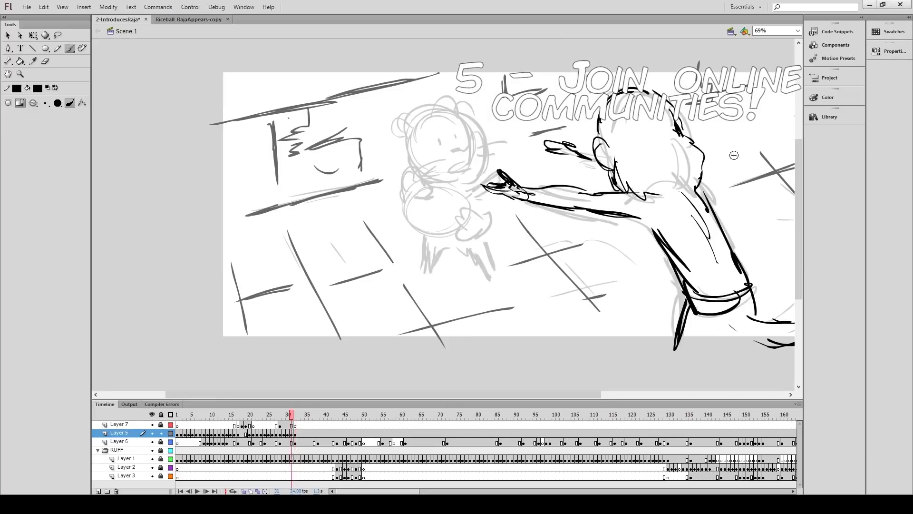
# Step: Ink a black head outline on Layer 5, then step back and forward a frame to check motion
pyautogui.scroll(2, 479, 212)
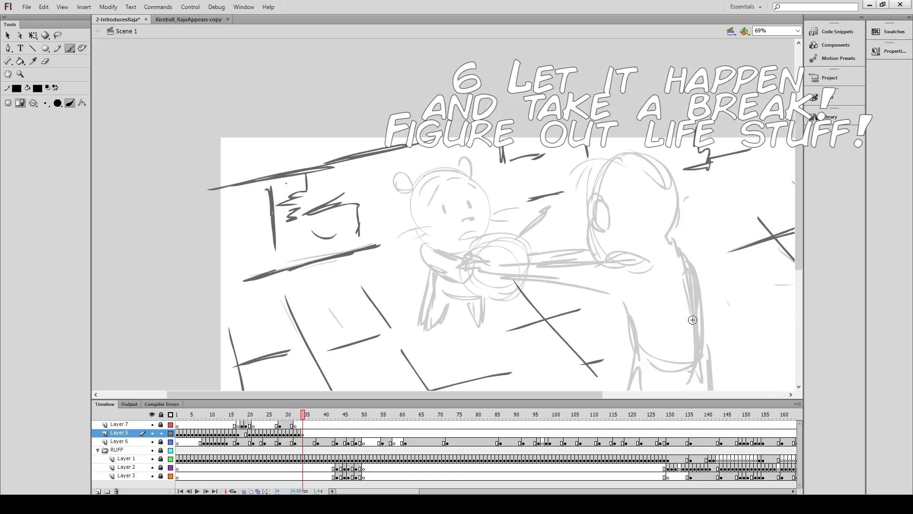
pyautogui.moveTo(586, 248); pyautogui.dragTo(649, 255)
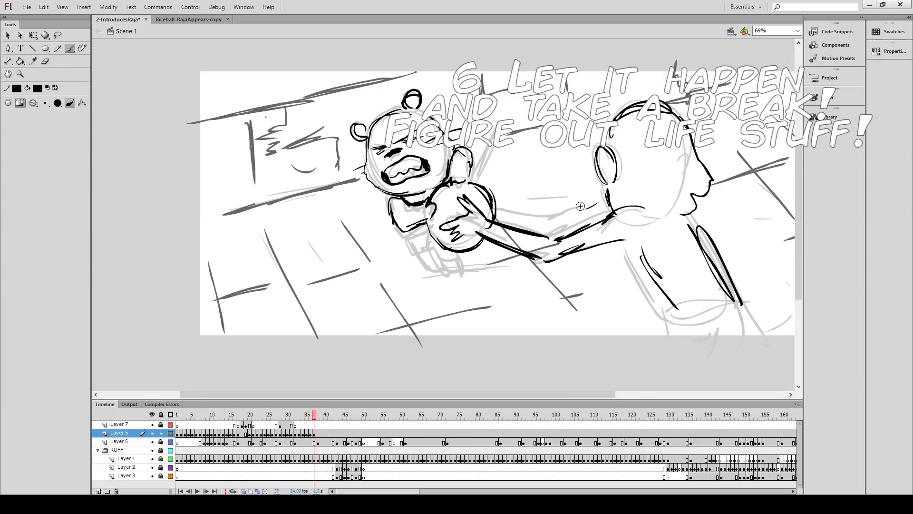
pyautogui.press(',')
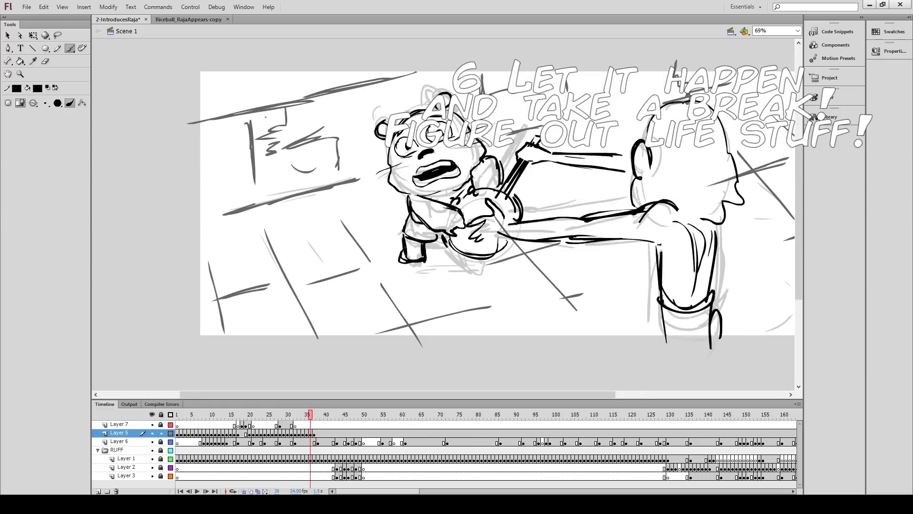
pyautogui.press('.')
pyautogui.press('.')
pyautogui.scroll(2, 596, 237)
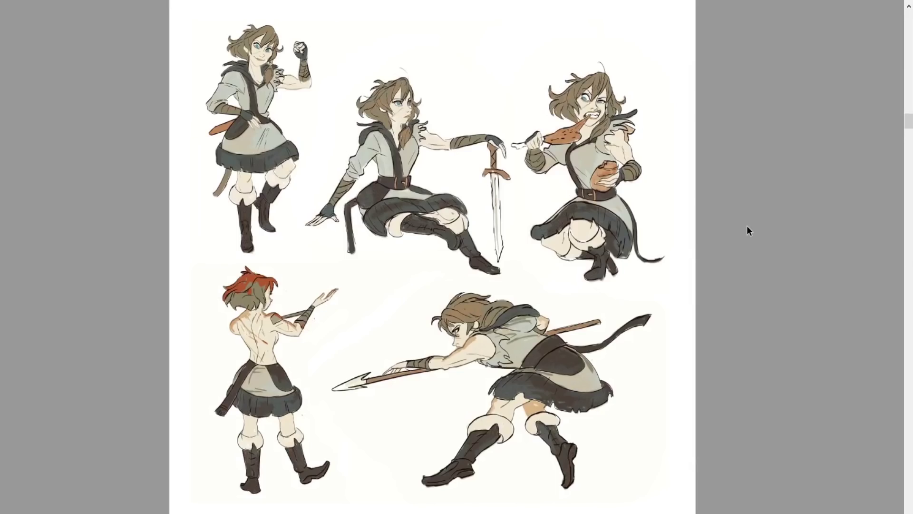
pyautogui.scroll(-4, 747, 230)
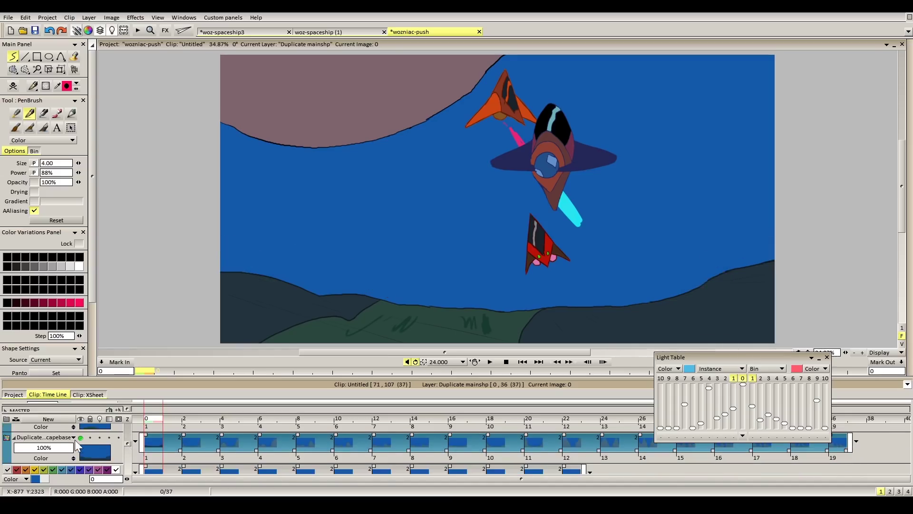
# Step: Hide the dark landscape layer and the red ship's colour fill layer in the timeline
pyautogui.click(74, 438)
pyautogui.press('Escape')
pyautogui.press('Escape')
pyautogui.click(80, 438)
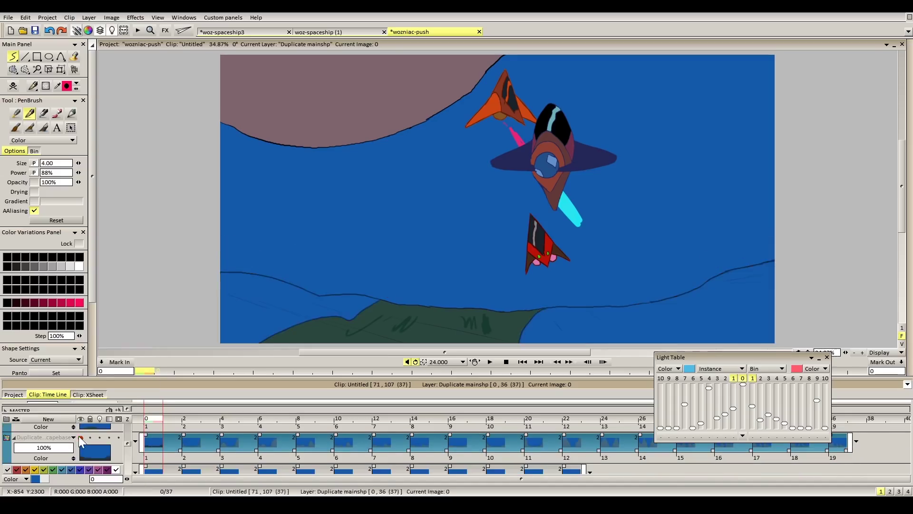
pyautogui.scroll(-1, 130, 450)
pyautogui.click(81, 444)
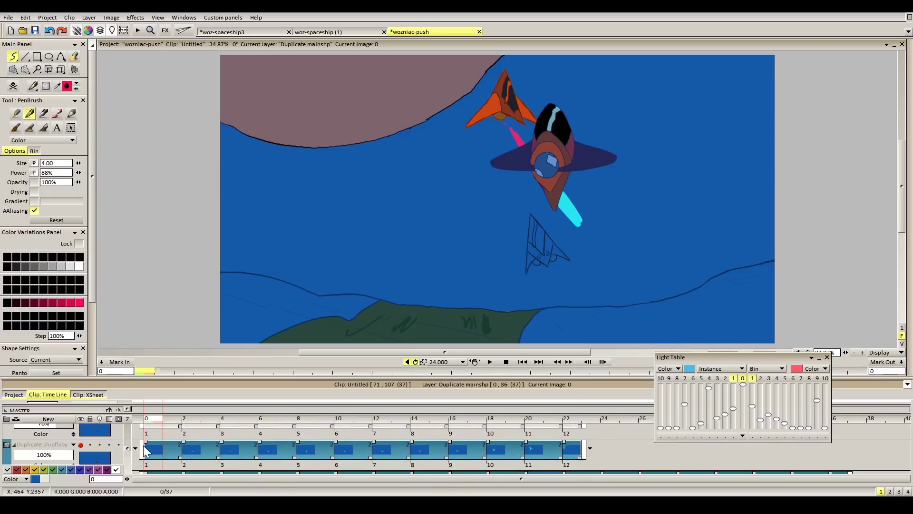
pyautogui.scroll(2, 88, 441)
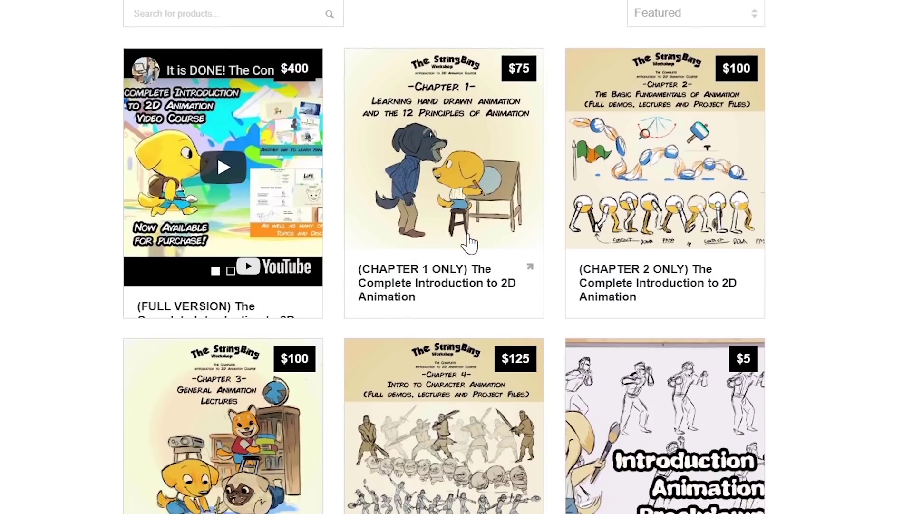
pyautogui.scroll(-3, 467, 244)
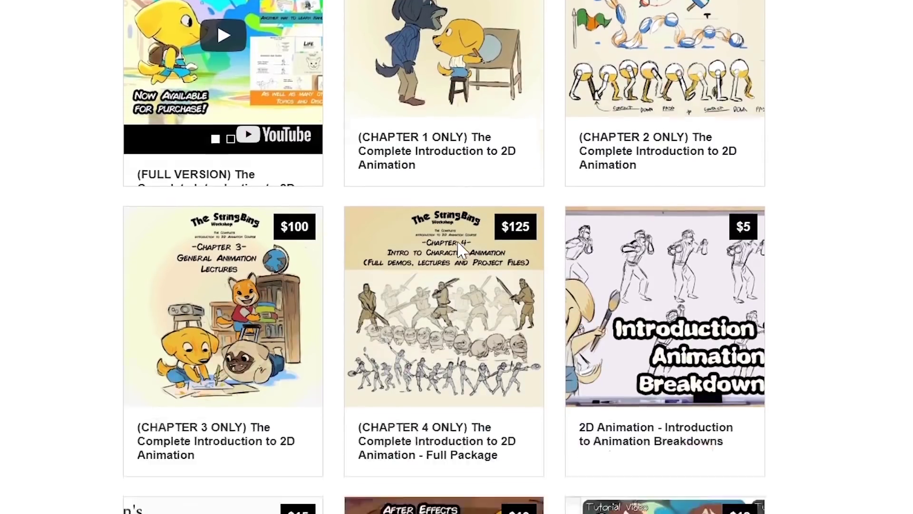